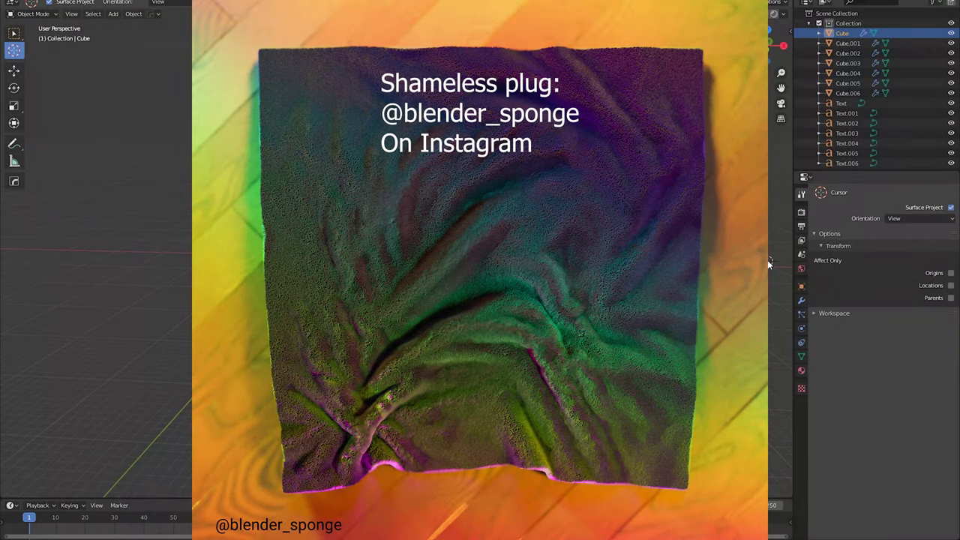
# - Put the Drag cube into Sculpt Mode, sculpt folds into it with the Cloth brush in Drag deformation, and set the radius to 161 px
pyautogui.press('w')
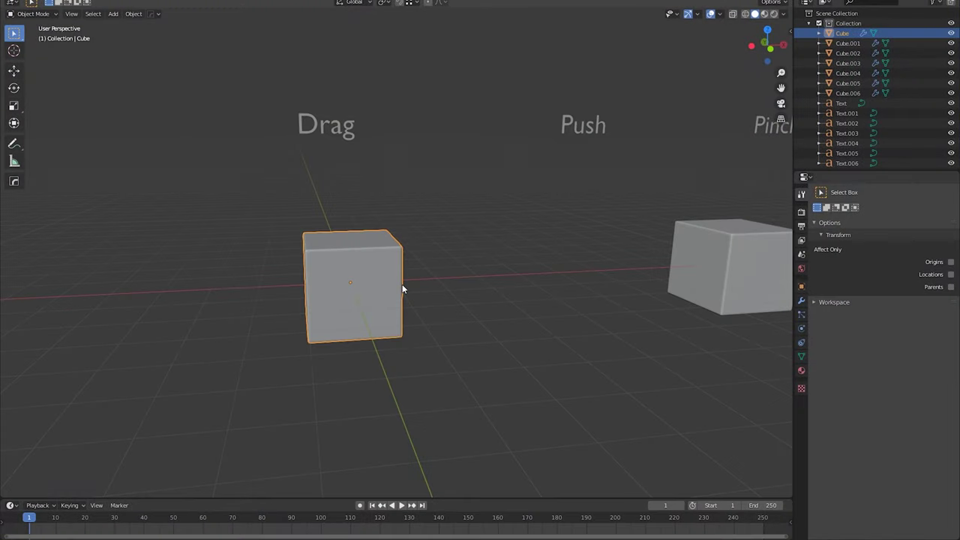
pyautogui.hotkey('ctrl', 'Tab')
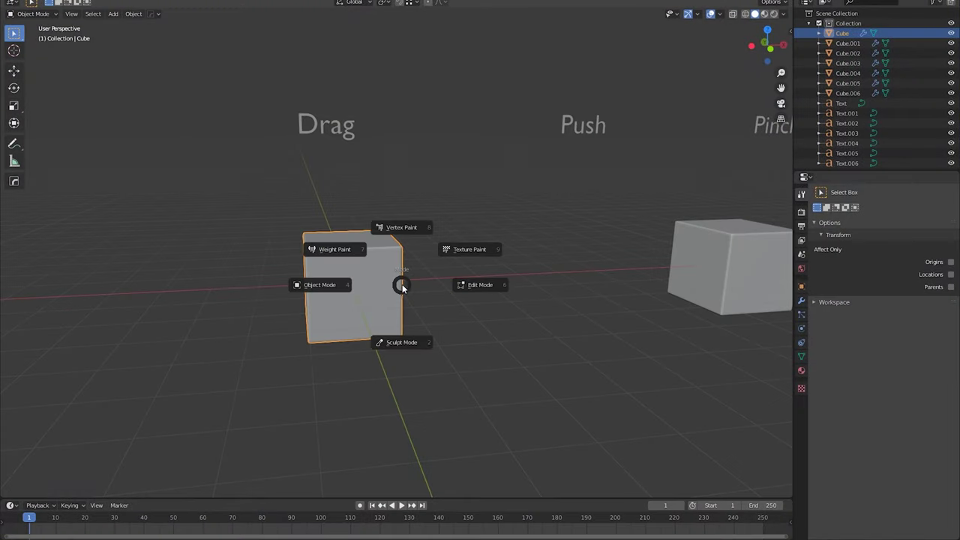
pyautogui.click(399, 331)
pyautogui.keyDown('shift'); pyautogui.moveTo(399, 331); pyautogui.dragTo(426, 316, button='middle'); pyautogui.keyUp('shift')
pyautogui.scroll(3, 405, 304)
pyautogui.press('f')
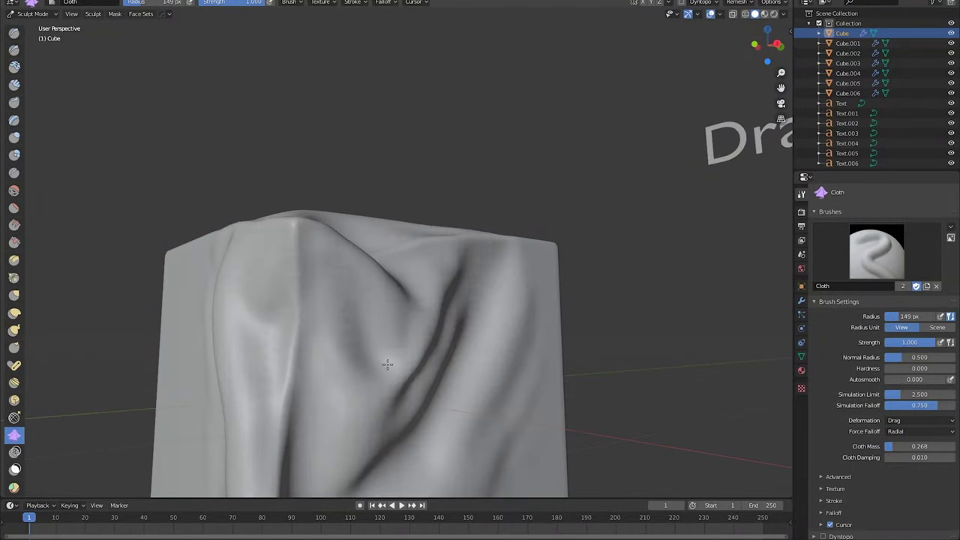
pyautogui.press('f')
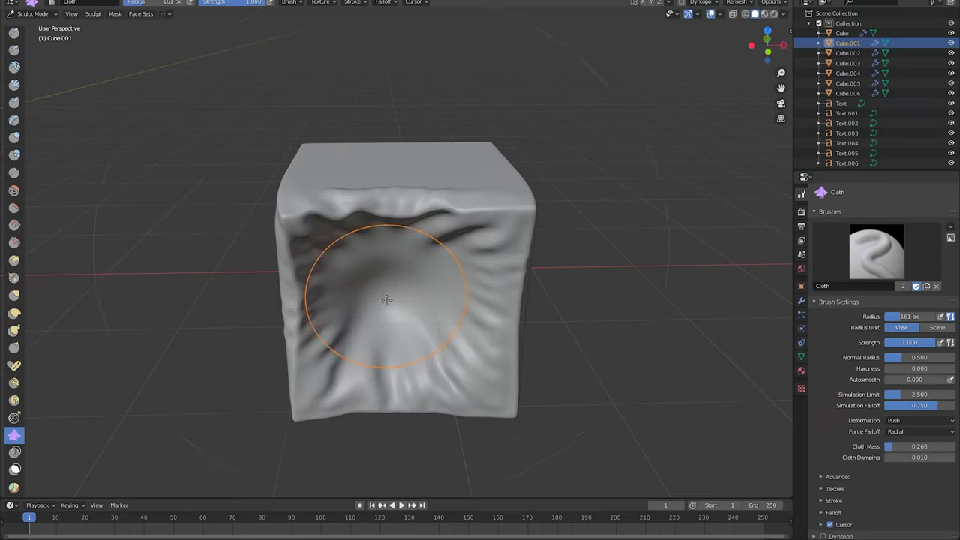
# - Sculpt cloth dents and wrinkles into several faces of the Push cube using Push deformation
pyautogui.moveTo(386, 300); pyautogui.dragTo(291, 284, button='middle')
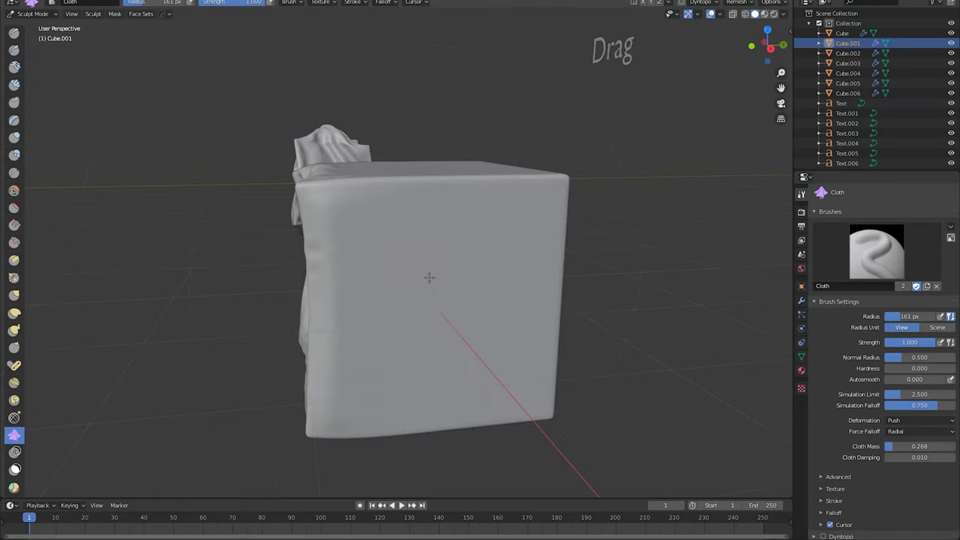
pyautogui.moveTo(438, 304); pyautogui.dragTo(409, 285)
pyautogui.moveTo(452, 288); pyautogui.dragTo(434, 284, button='middle')
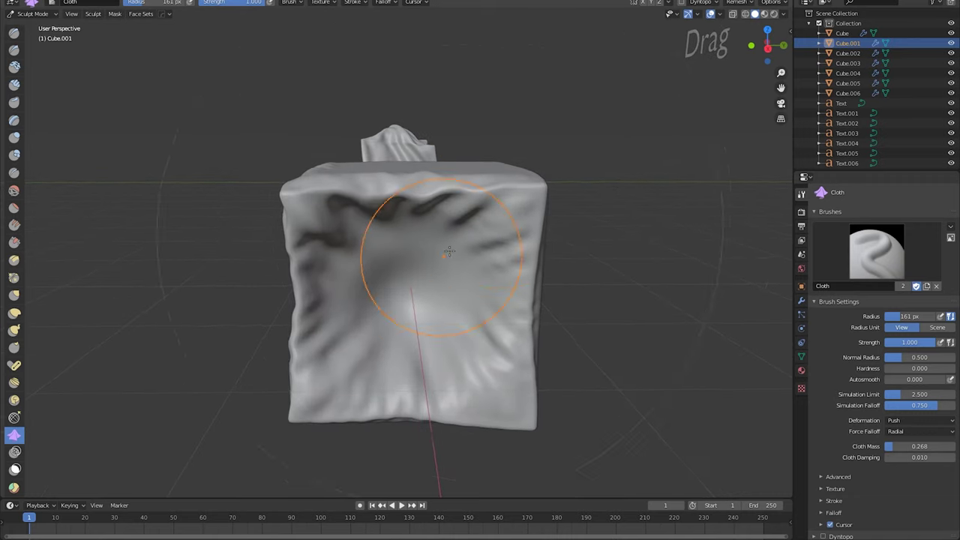
pyautogui.moveTo(488, 225)
pyautogui.mouseDown(button='middle')
pyautogui.moveTo(450, 255)
pyautogui.moveTo(431, 296)
pyautogui.mouseUp(button='middle')
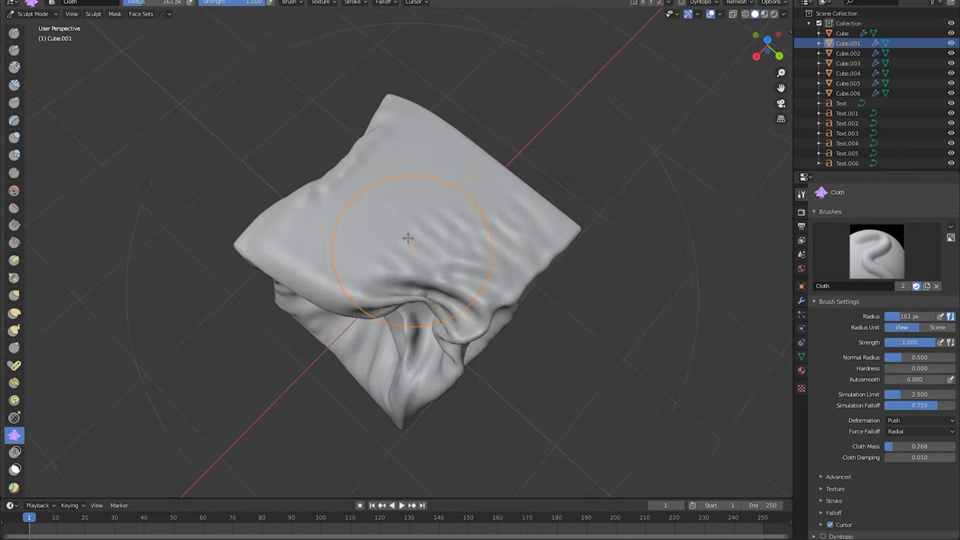
pyautogui.moveTo(410, 238); pyautogui.dragTo(440, 241)
pyautogui.moveTo(444, 246); pyautogui.dragTo(399, 197, button='middle')
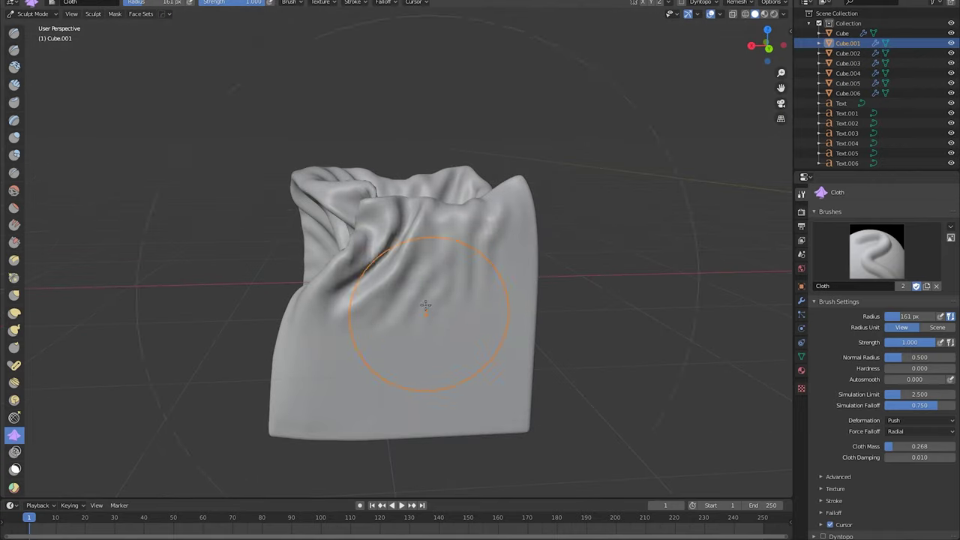
pyautogui.moveTo(429, 300); pyautogui.dragTo(427, 291)
pyautogui.moveTo(429, 290)
pyautogui.mouseDown(button='middle')
pyautogui.moveTo(403, 289)
pyautogui.moveTo(355, 218)
pyautogui.mouseUp(button='middle')
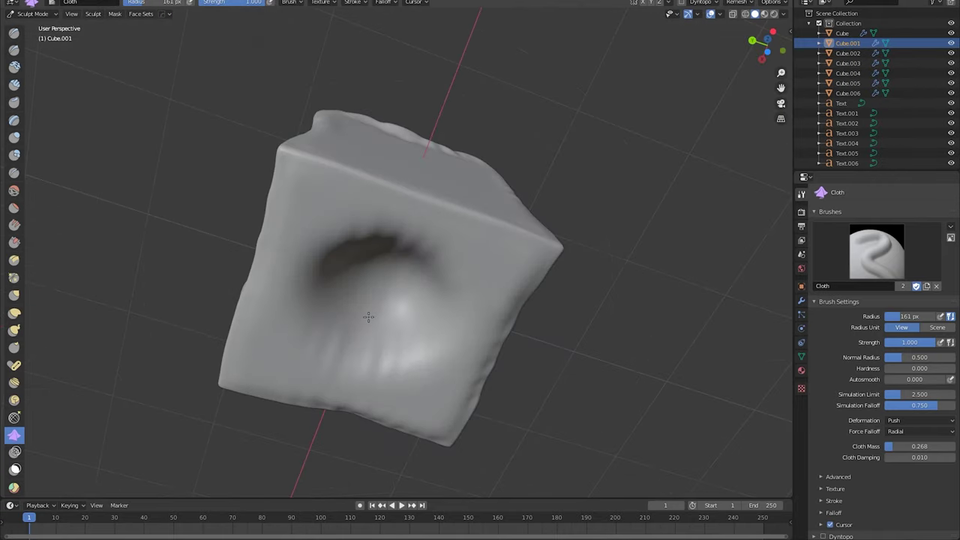
pyautogui.moveTo(368, 318); pyautogui.dragTo(409, 251)
pyautogui.moveTo(424, 227); pyautogui.dragTo(390, 309, button='middle')
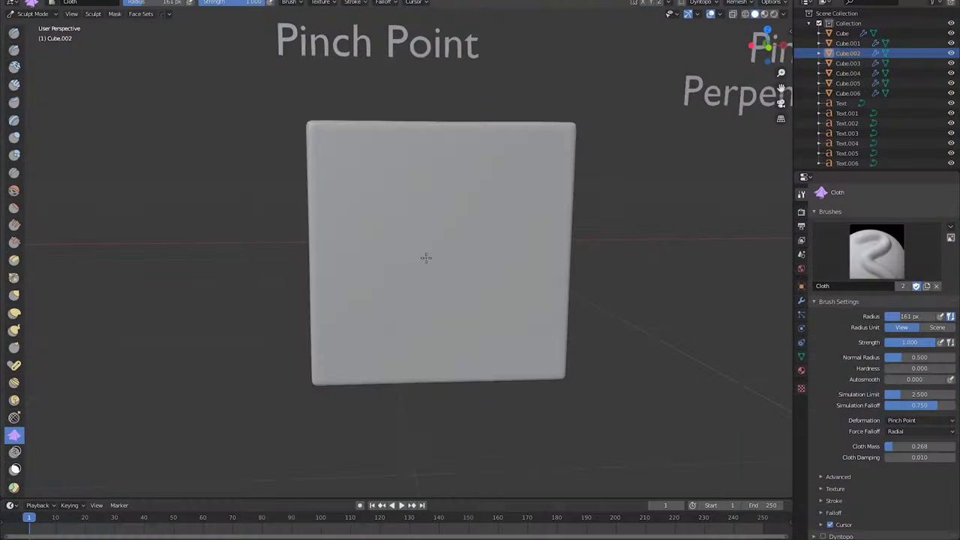
# - Try Pinch Point strokes in the middle of two different faces of the Pinch Point cube, undoing each one
pyautogui.moveTo(429, 256); pyautogui.dragTo(429, 255)
pyautogui.moveTo(430, 252); pyautogui.dragTo(508, 253, button='middle')
pyautogui.hotkey('ctrl', 'z')
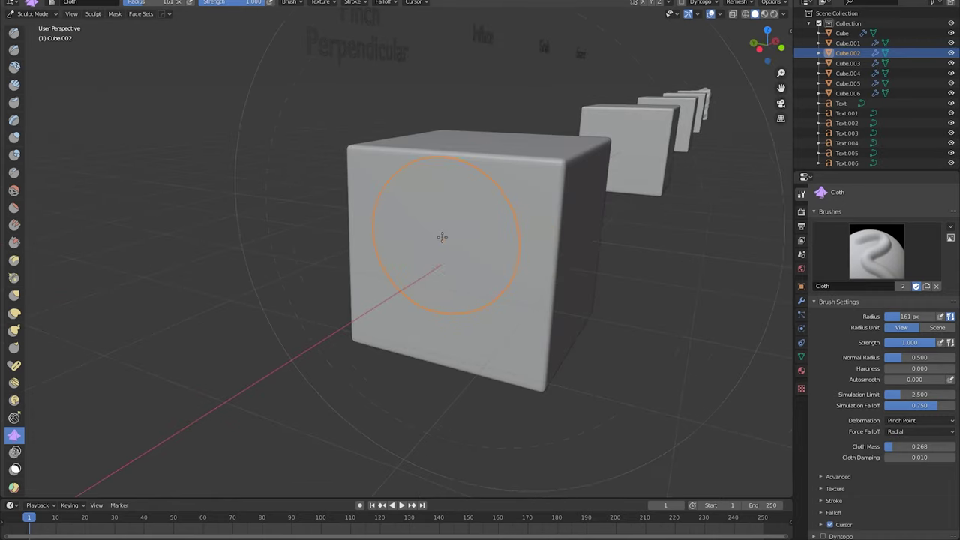
pyautogui.moveTo(442, 249); pyautogui.dragTo(443, 249)
pyautogui.moveTo(443, 248)
pyautogui.mouseDown(button='middle')
pyautogui.moveTo(458, 277)
pyautogui.moveTo(442, 283)
pyautogui.moveTo(452, 272)
pyautogui.moveTo(313, 283)
pyautogui.mouseUp(button='middle')
pyautogui.scroll(2, 442, 282)
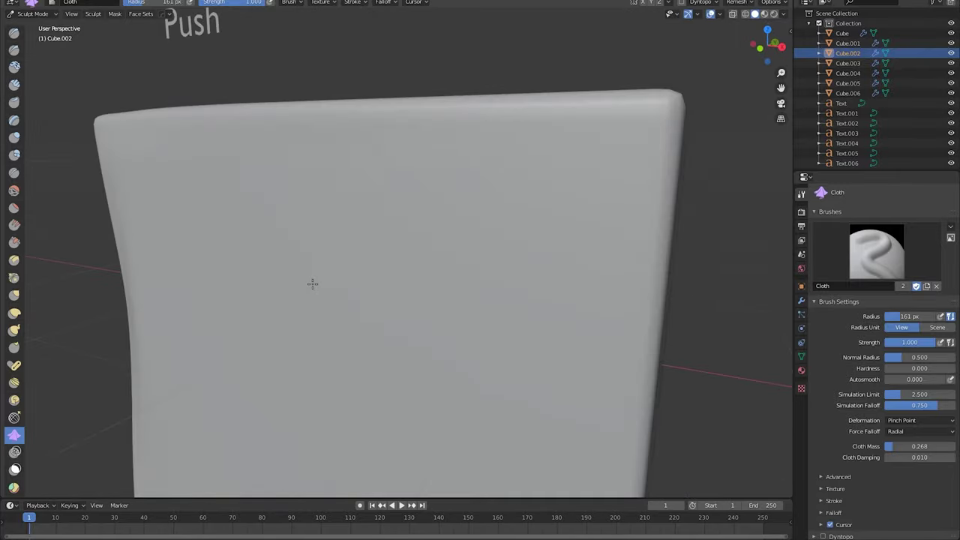
pyautogui.scroll(-5, 353, 288)
pyautogui.hotkey('ctrl', 'z')
# - Pinch the upper front corner of the Pinch Point cube with a short Cloth brush stroke
pyautogui.moveTo(398, 292); pyautogui.dragTo(352, 300, button='middle')
pyautogui.scroll(2, 353, 298)
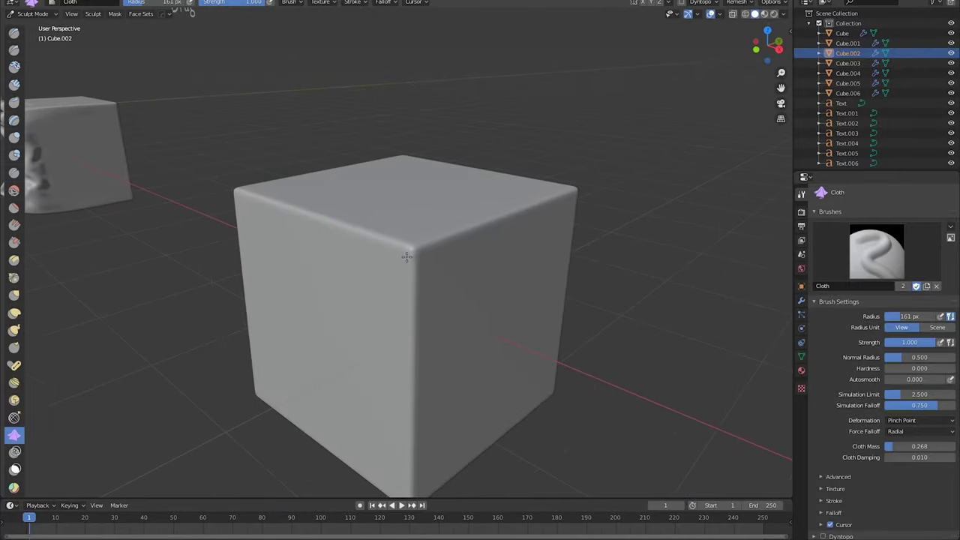
pyautogui.moveTo(433, 240); pyautogui.dragTo(416, 251)
pyautogui.scroll(-3, 414, 269)
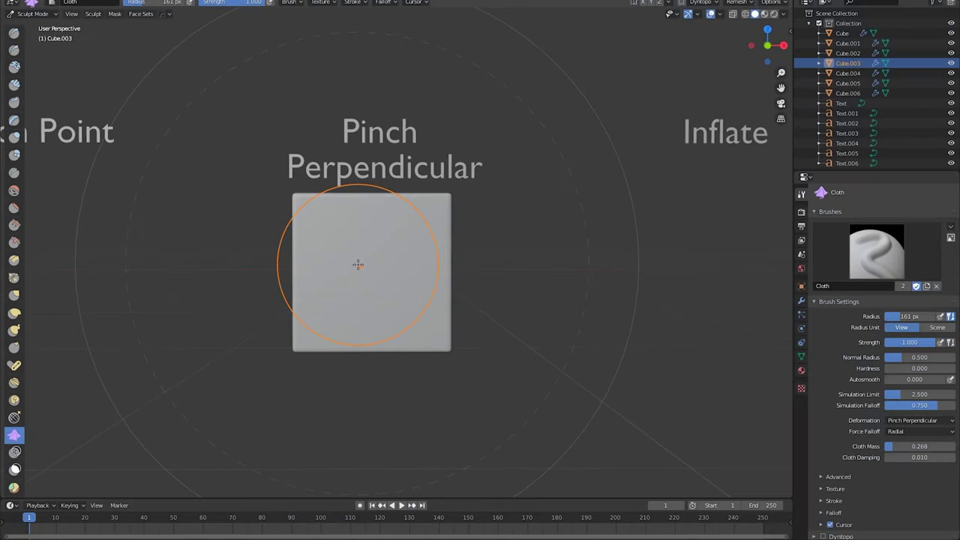
# - Try Pinch Perpendicular strokes across the front face of the Pinch Perpendicular cube, including long diagonals in both directions, undoing each one
pyautogui.moveTo(360, 257); pyautogui.dragTo(365, 258)
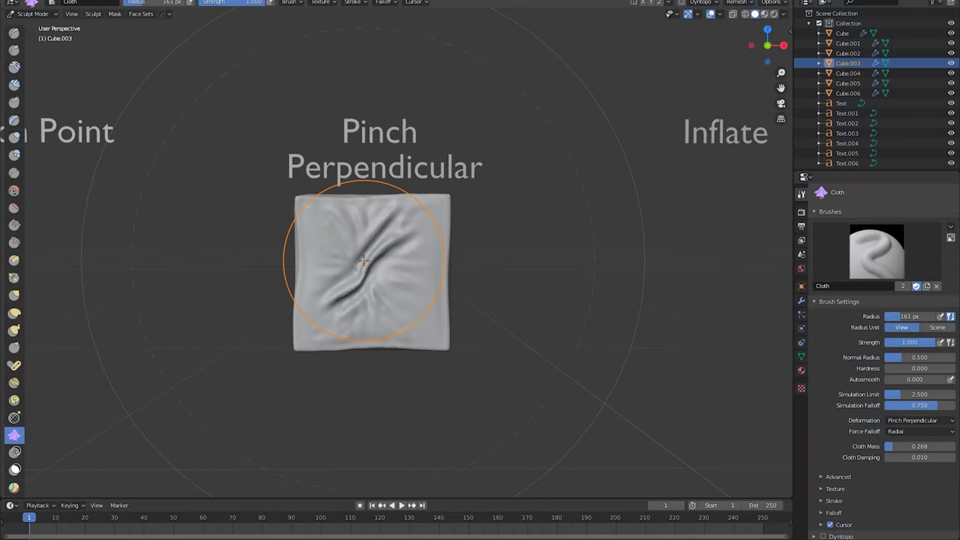
pyautogui.scroll(3, 364, 260)
pyautogui.hotkey('ctrl', 'z')
pyautogui.moveTo(417, 206); pyautogui.dragTo(283, 317)
pyautogui.hotkey('ctrl', 'z')
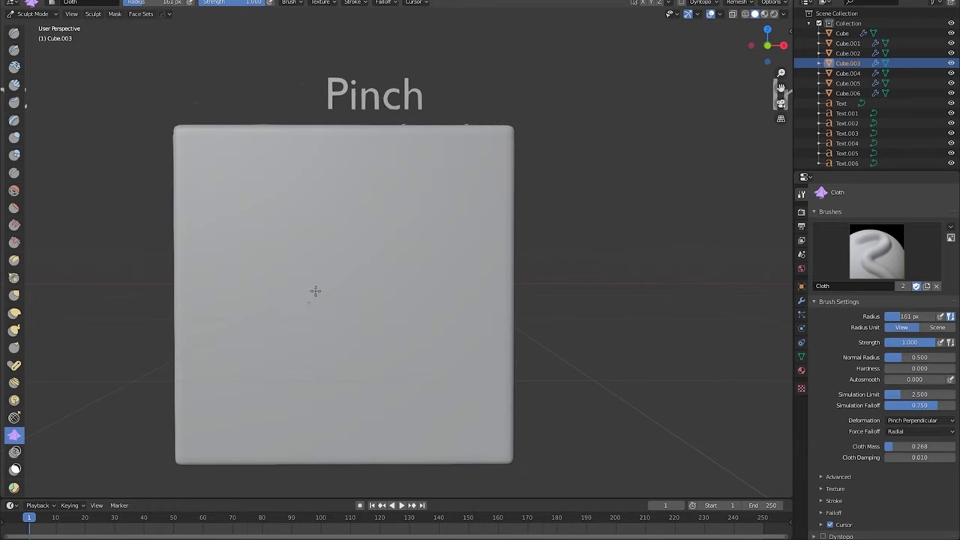
pyautogui.moveTo(302, 301); pyautogui.dragTo(389, 235)
pyautogui.scroll(-5, 389, 236)
pyautogui.moveTo(389, 237); pyautogui.dragTo(334, 259, button='middle')
pyautogui.hotkey('ctrl', 'z')
# - Set the Cloth brush radius to 189 px and try an Inflate stroke on the front face of the Inflate cube
pyautogui.scroll(4, 363, 277)
pyautogui.press('f')
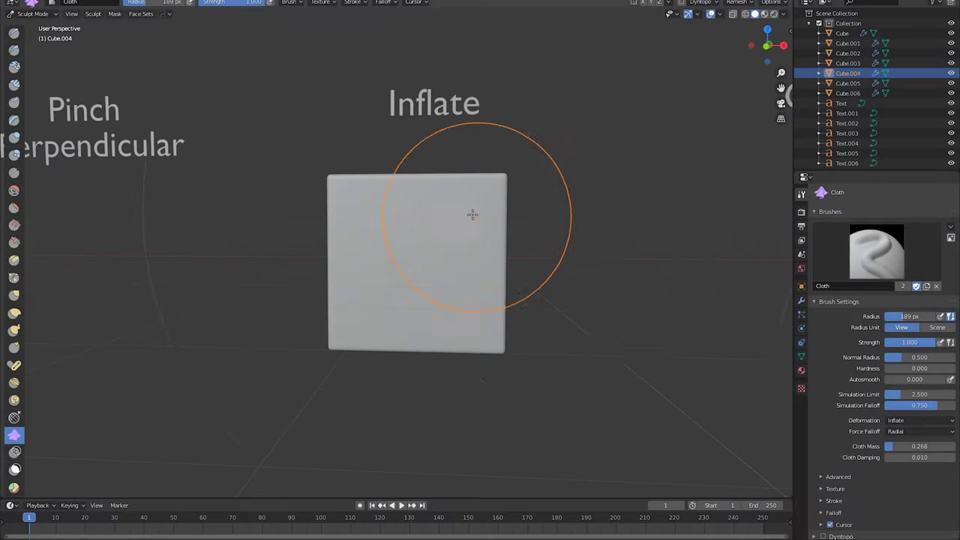
pyautogui.scroll(1, 435, 228)
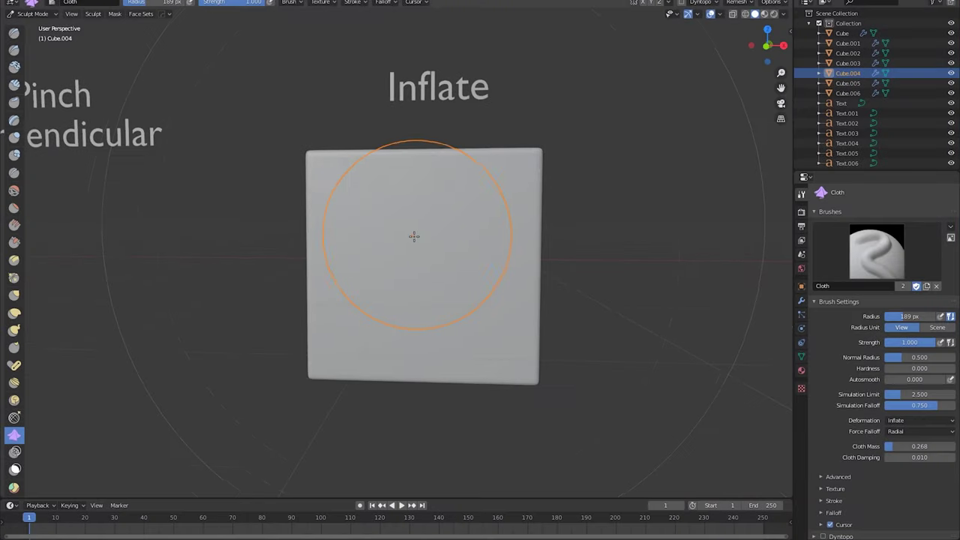
pyautogui.moveTo(400, 257)
pyautogui.mouseDown()
pyautogui.moveTo(420, 262)
pyautogui.moveTo(386, 273)
pyautogui.moveTo(396, 264)
pyautogui.mouseUp()
pyautogui.moveTo(461, 266)
pyautogui.mouseDown(button='middle')
pyautogui.moveTo(546, 272)
pyautogui.moveTo(562, 259)
pyautogui.moveTo(525, 260)
pyautogui.mouseUp(button='middle')
pyautogui.scroll(2, 456, 261)
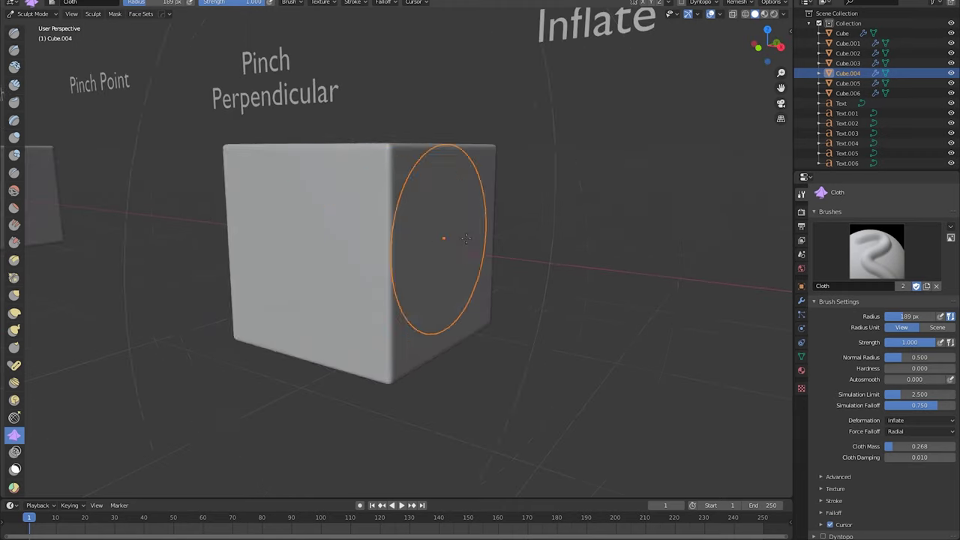
# - Try inflating the side face and then the front face of the Inflate cube, undoing the strokes
pyautogui.scroll(3, 463, 231)
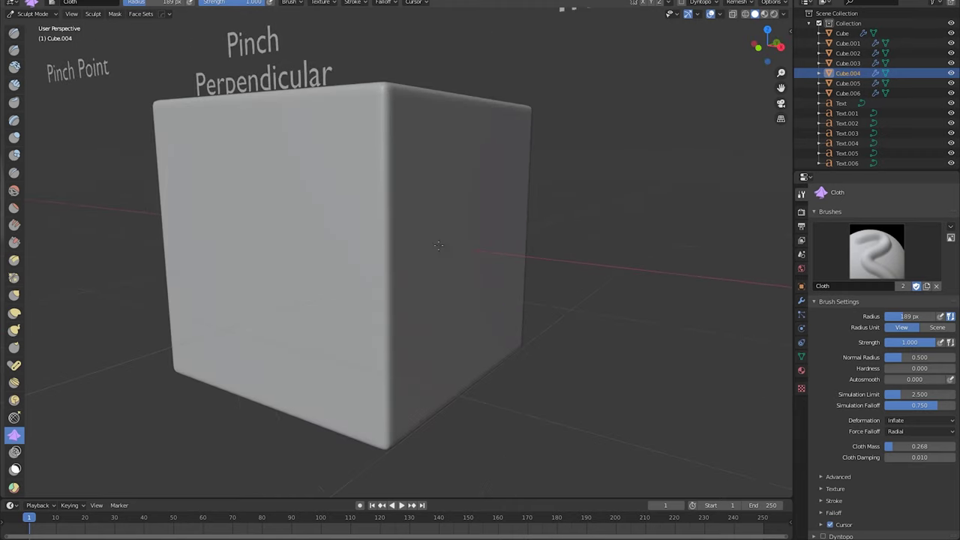
pyautogui.moveTo(452, 231); pyautogui.dragTo(450, 240)
pyautogui.scroll(-1, 450, 240)
pyautogui.moveTo(452, 239)
pyautogui.mouseDown(button='middle')
pyautogui.moveTo(433, 238)
pyautogui.moveTo(477, 231)
pyautogui.mouseUp(button='middle')
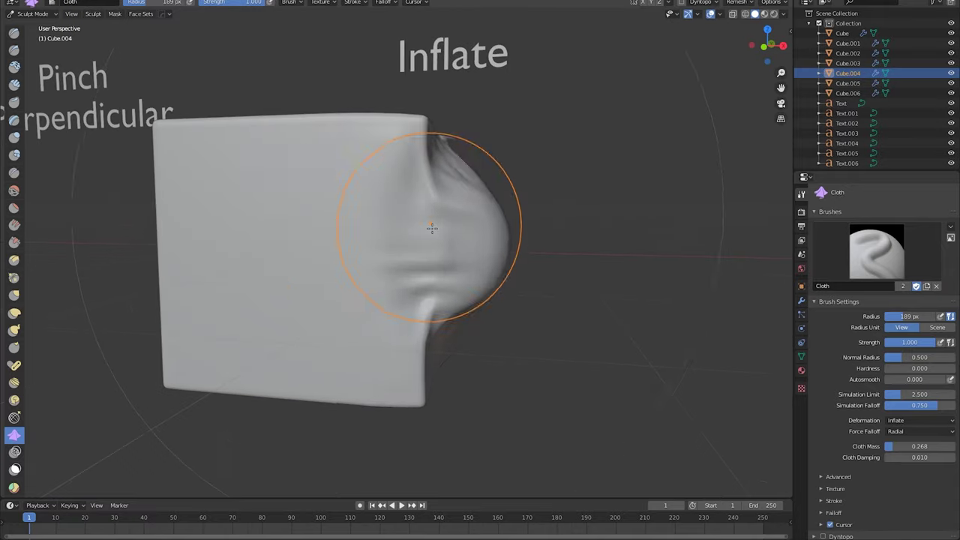
pyautogui.hotkey('ctrl', 'z')
pyautogui.click(306, 246)
pyautogui.moveTo(272, 219)
pyautogui.mouseDown()
pyautogui.moveTo(290, 207)
pyautogui.moveTo(256, 244)
pyautogui.moveTo(280, 216)
pyautogui.moveTo(298, 237)
pyautogui.moveTo(266, 223)
pyautogui.mouseUp()
pyautogui.hotkey('ctrl', 'z')
# - Inflate the surface of the Inflate cube with short Cloth brush strokes from different view angles
pyautogui.click(351, 228)
pyautogui.moveTo(402, 171); pyautogui.dragTo(345, 239, button='middle')
pyautogui.moveTo(390, 150)
pyautogui.mouseDown()
pyautogui.moveTo(393, 161)
pyautogui.moveTo(375, 139)
pyautogui.mouseUp()
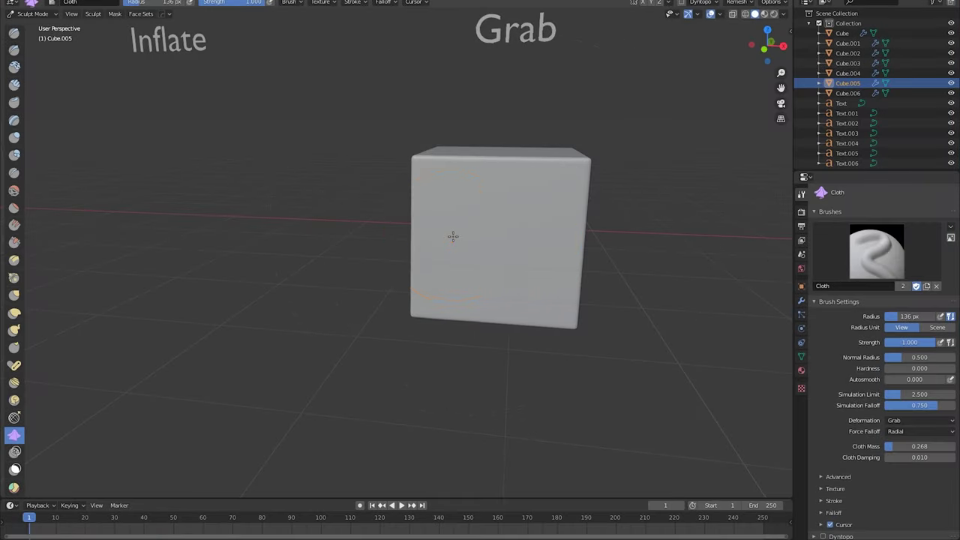
# - Try pulling the faces of the Grab cube with Grab deformation at a 136 px radius, undoing the strokes
pyautogui.moveTo(453, 237)
pyautogui.mouseDown()
pyautogui.moveTo(429, 248)
pyautogui.moveTo(407, 300)
pyautogui.mouseUp()
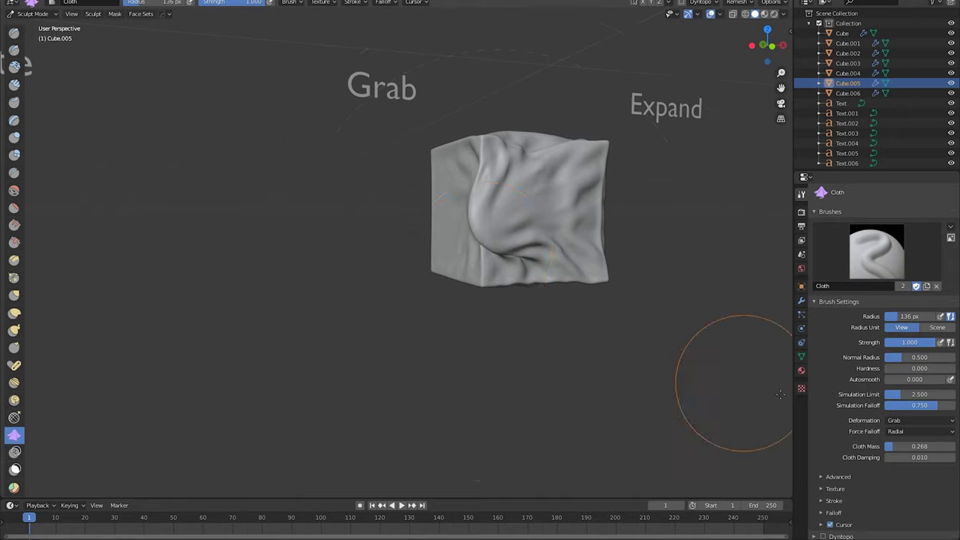
pyautogui.hotkey('ctrl', 'z')
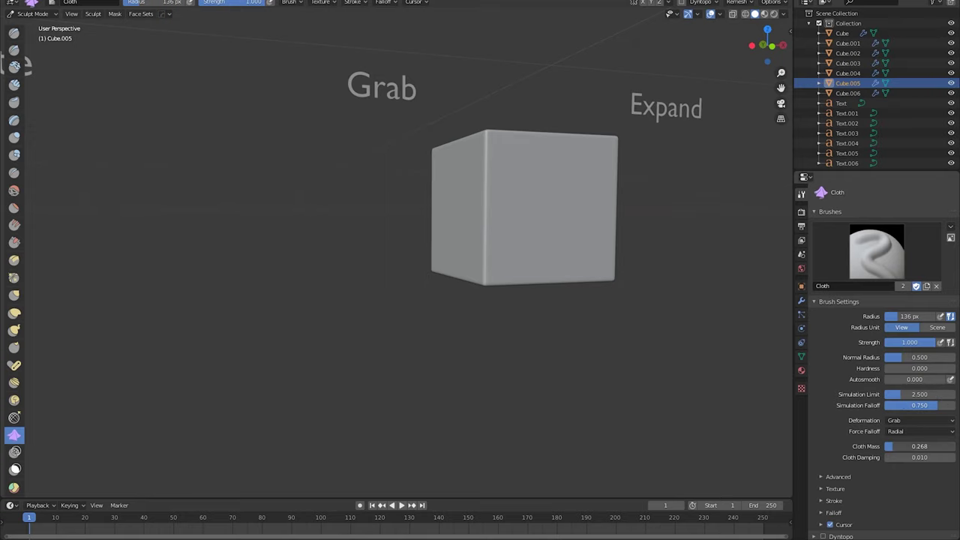
pyautogui.scroll(2, 559, 202)
pyautogui.keyDown('shift'); pyautogui.moveTo(560, 202); pyautogui.dragTo(405, 225, button='middle'); pyautogui.keyUp('shift')
pyautogui.moveTo(405, 225)
pyautogui.mouseDown()
pyautogui.moveTo(475, 223)
pyautogui.moveTo(424, 228)
pyautogui.mouseUp()
pyautogui.hotkey('ctrl', 'z')
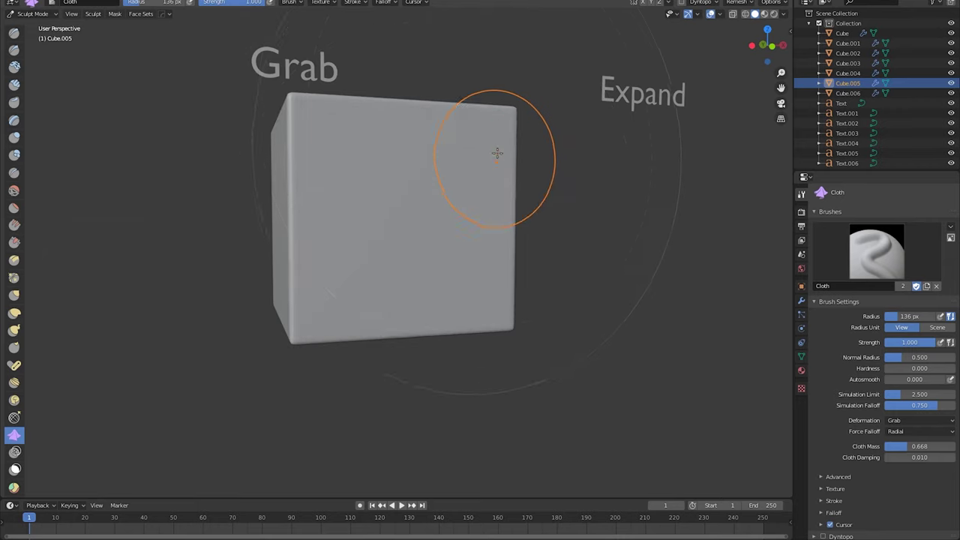
# - Pull the two upper front corners of the Grab cube using Grab deformation with a Cloth Mass of 0.668
pyautogui.moveTo(502, 126)
pyautogui.mouseDown()
pyautogui.moveTo(525, 107)
pyautogui.moveTo(675, 78)
pyautogui.mouseUp()
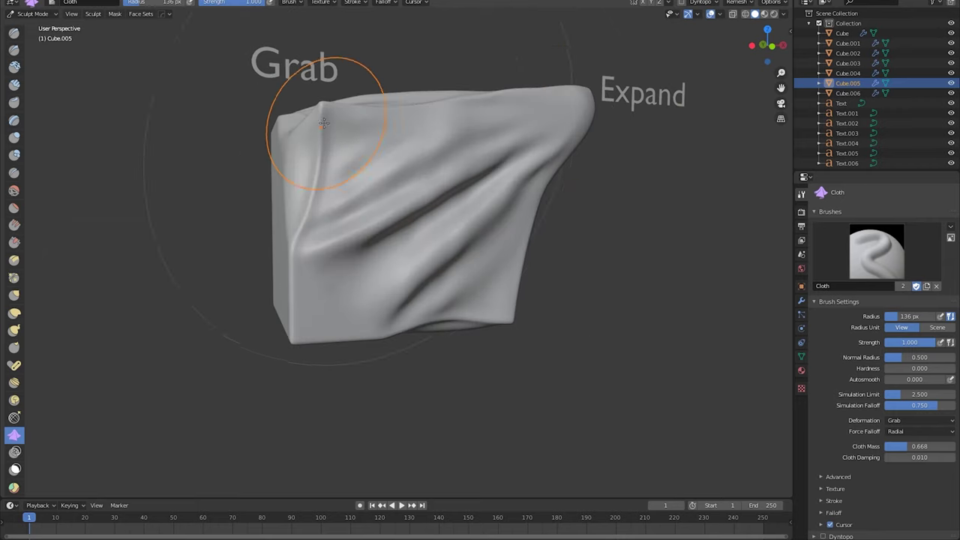
pyautogui.moveTo(323, 122); pyautogui.dragTo(317, 112)
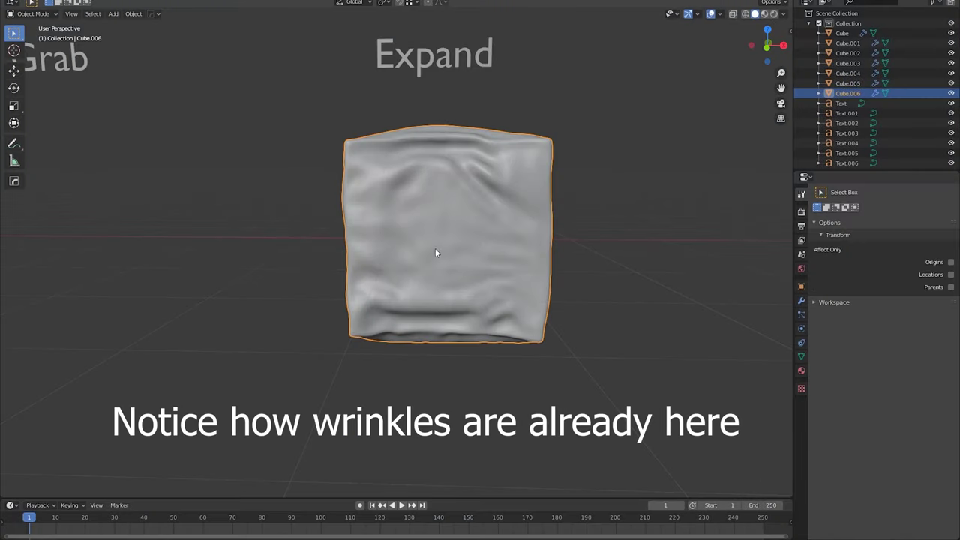
# - Put the wrinkled Expand cube into Sculpt Mode and set the Cloth brush's deformation to Expand
pyautogui.hotkey('ctrl', 'Tab')
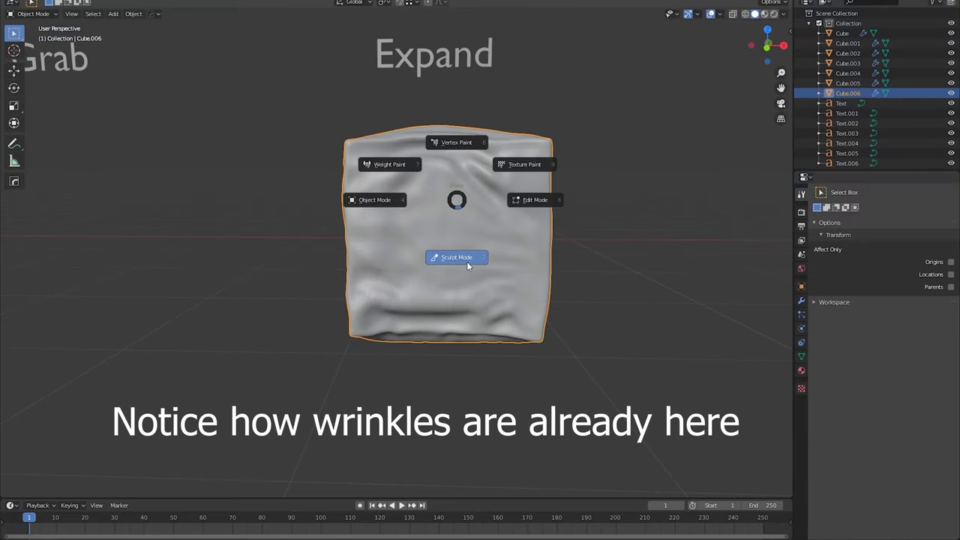
pyautogui.click(467, 260)
pyautogui.click(907, 420)
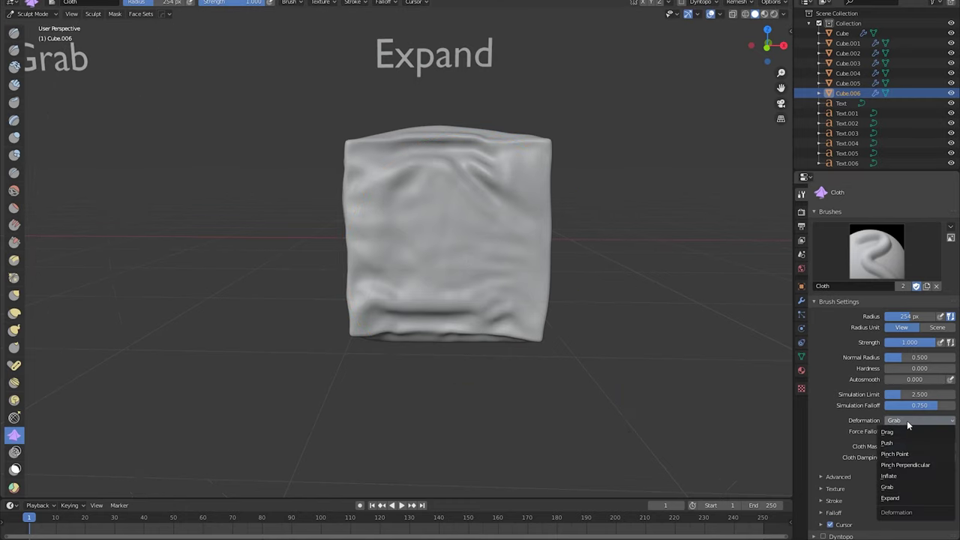
pyautogui.click(916, 497)
# - Enlarge the existing wrinkles on the front face of the Expand cube with an Expand stroke
pyautogui.scroll(3, 428, 188)
pyautogui.moveTo(429, 188); pyautogui.dragTo(466, 190)
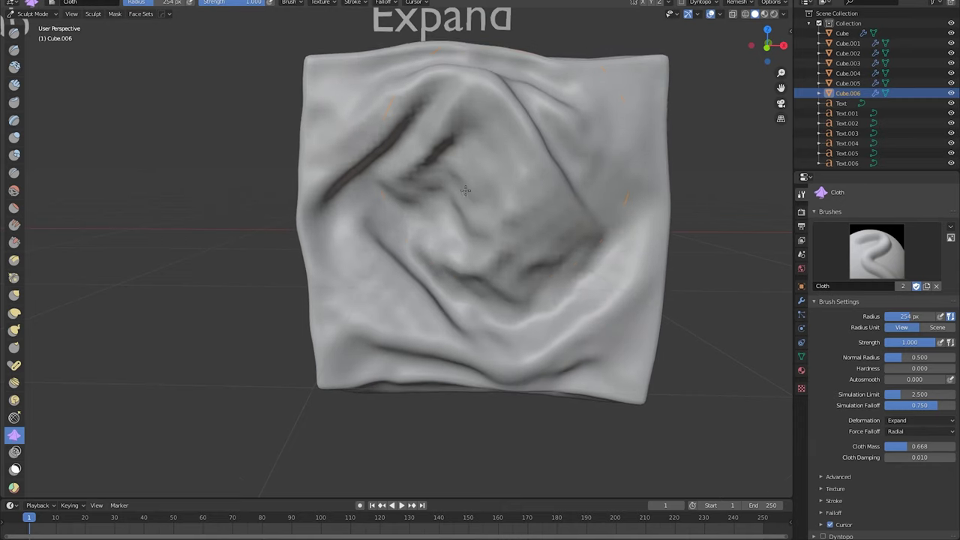
pyautogui.moveTo(466, 190); pyautogui.dragTo(410, 227, button='middle')
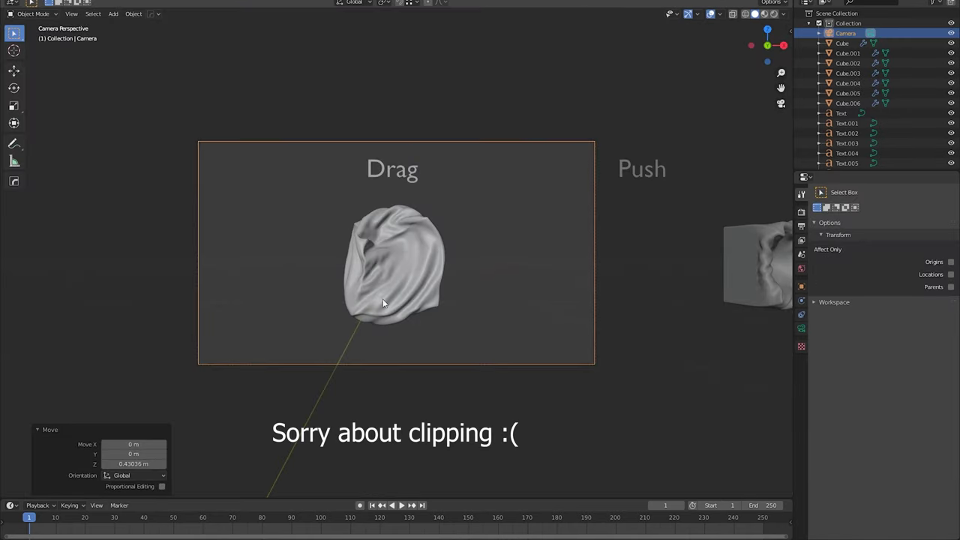
# - Insert a LocRotScale keyframe for the camera at frame 1
pyautogui.press('i')
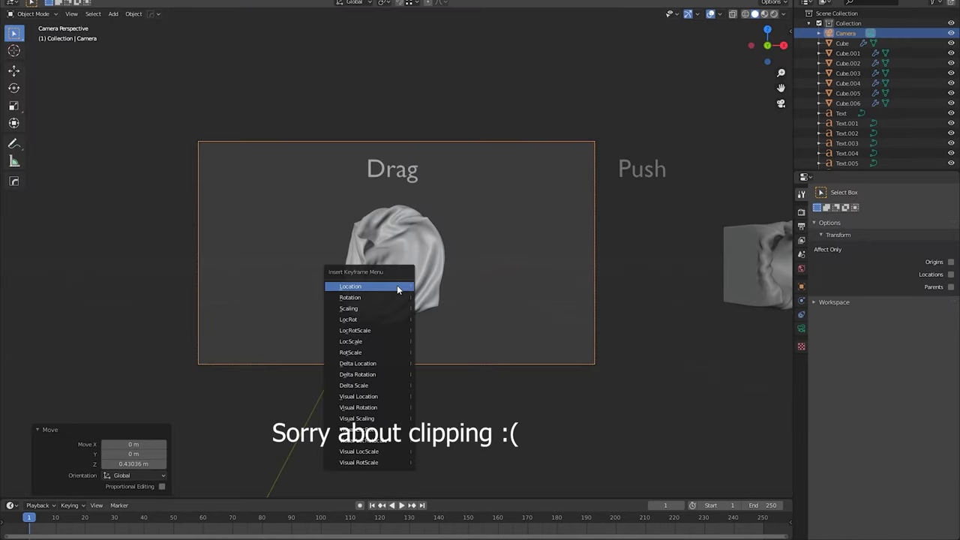
pyautogui.click(385, 330)
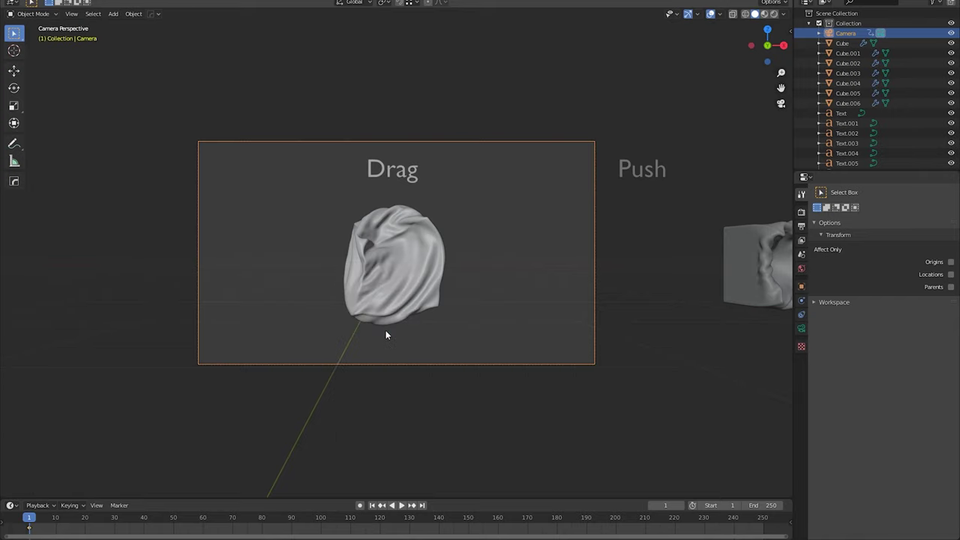
# - Enlarge the timeline area and go to frame 250 for the camera's end position
pyautogui.moveTo(381, 498); pyautogui.dragTo(381, 413)
pyautogui.press('space')
pyautogui.moveTo(126, 441); pyautogui.dragTo(717, 481)
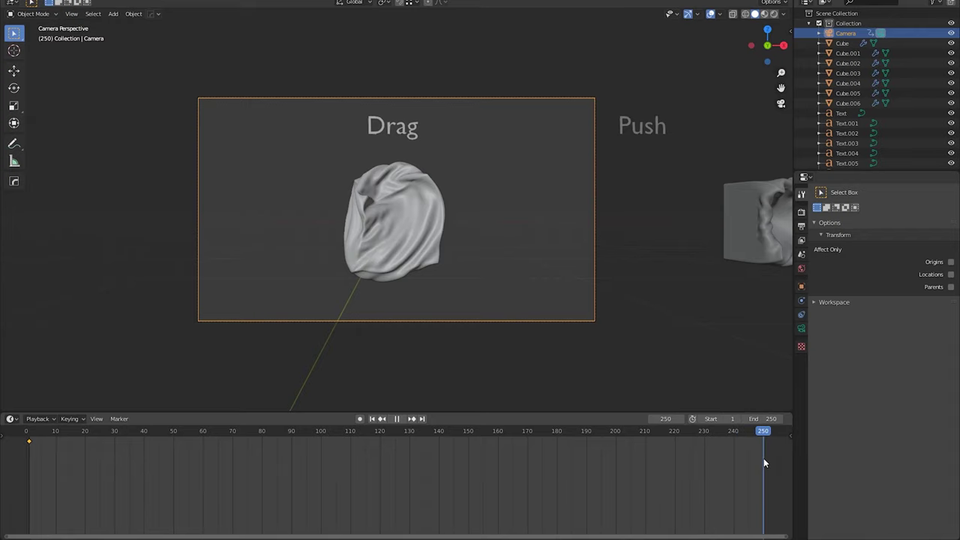
pyautogui.press('space')
# - Move the camera 58.524 m along global X to frame the Expand cube and insert a LocRotScale keyframe
pyautogui.press('g')
pyautogui.press('x')
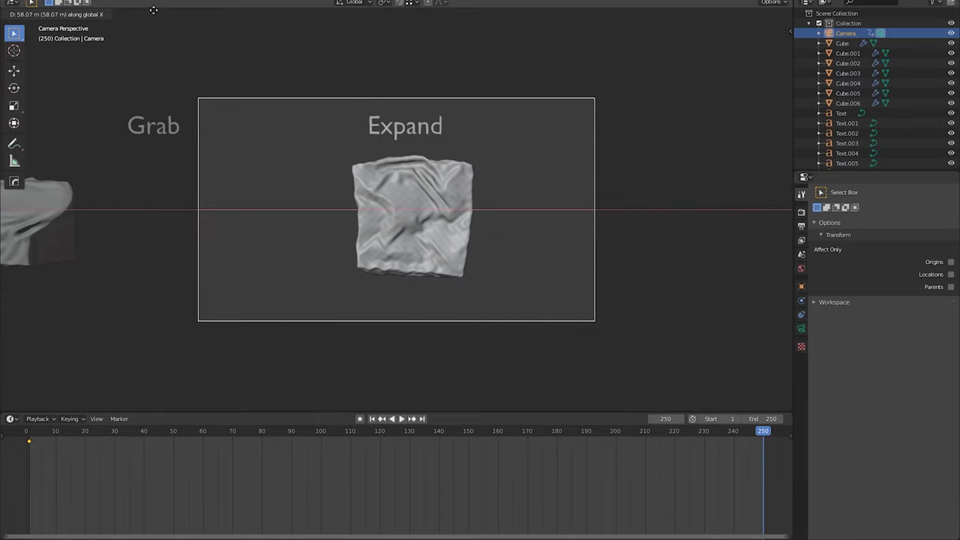
pyautogui.click(195, 10)
pyautogui.press('i')
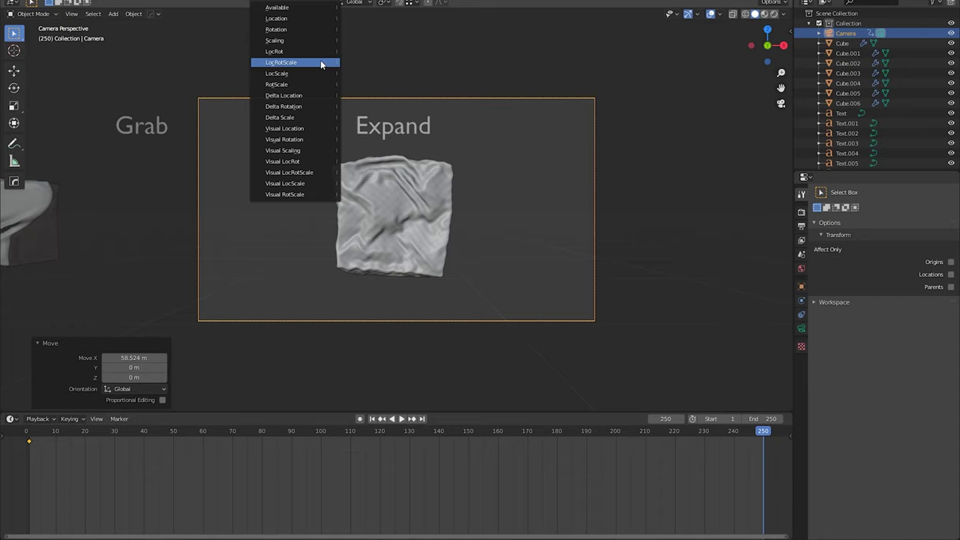
pyautogui.click(323, 63)
# - Scale both camera keyframes closer together by about 0.85 around frame 125 and play the animation from near the start
pyautogui.press('s')
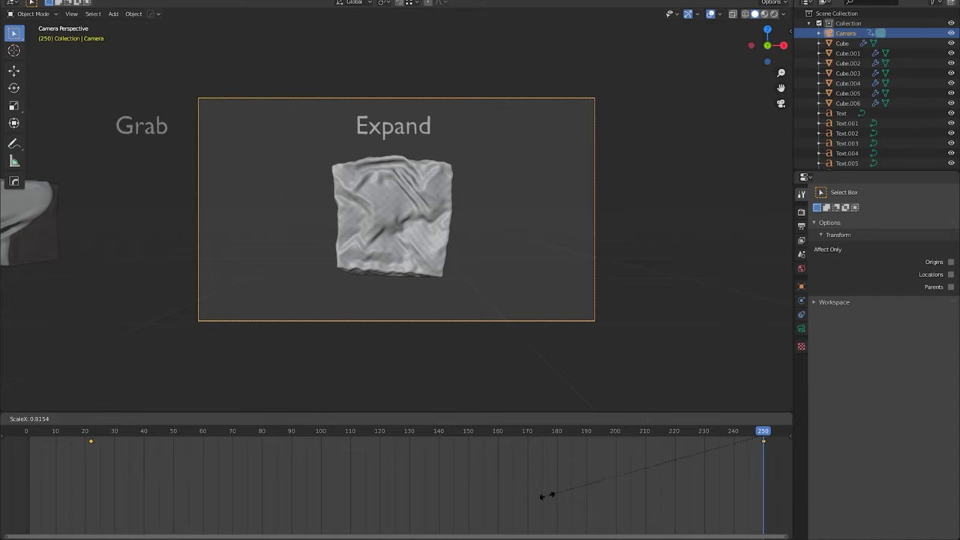
pyautogui.press('Escape')
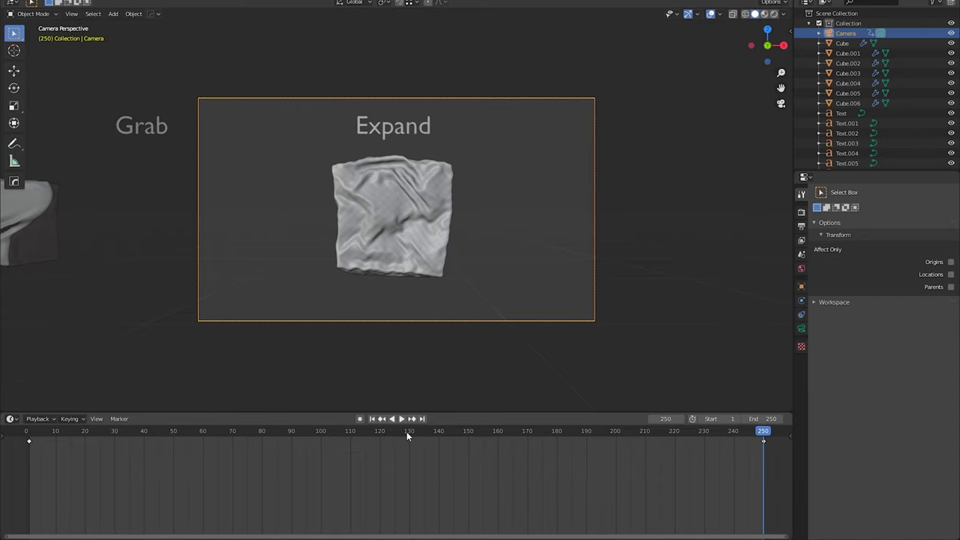
pyautogui.click(395, 431)
pyautogui.press('a')
pyautogui.press('s')
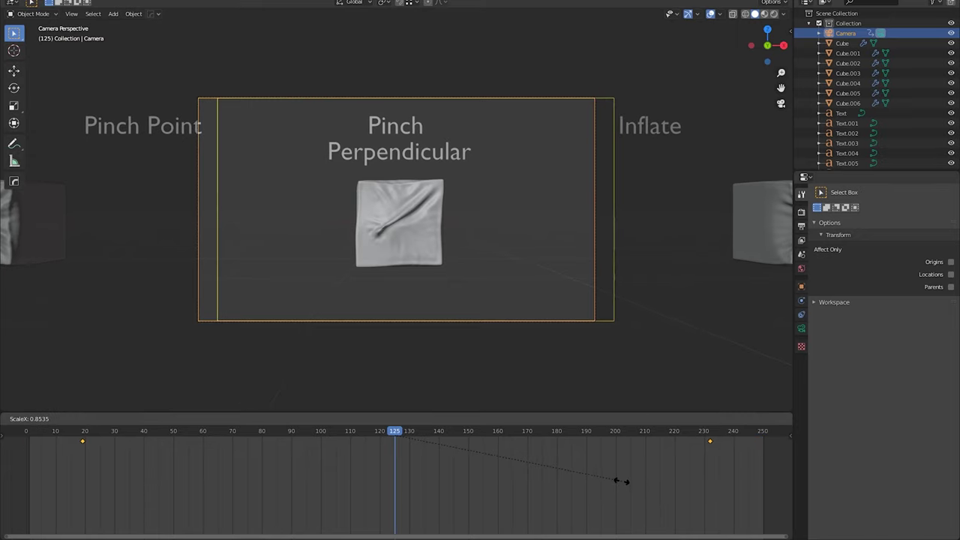
pyautogui.click(621, 481)
pyautogui.moveTo(419, 454); pyautogui.dragTo(61, 444)
pyautogui.press('space')
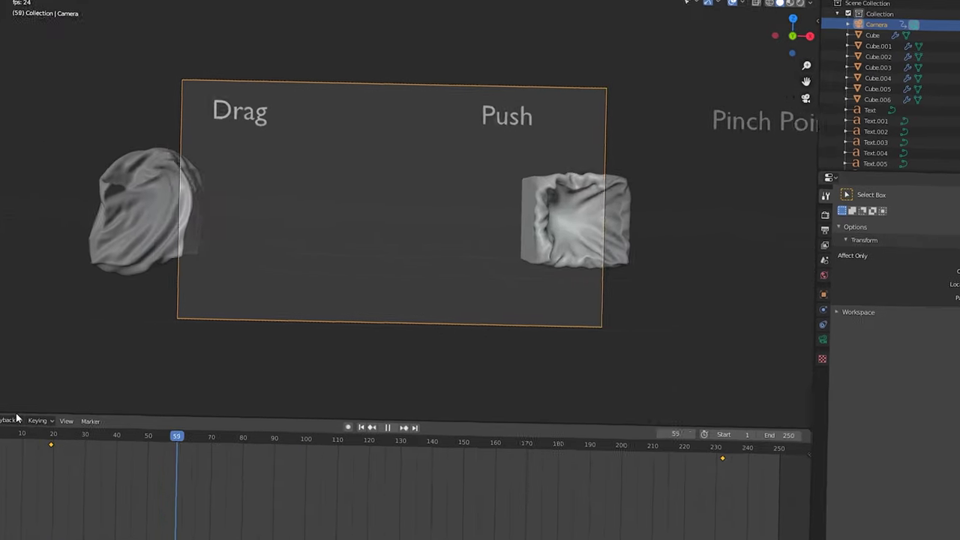
# - Slow the camera move by spreading its two keyframes around frame 89 and shifting them to about frames 30 and 392
pyautogui.press('s')
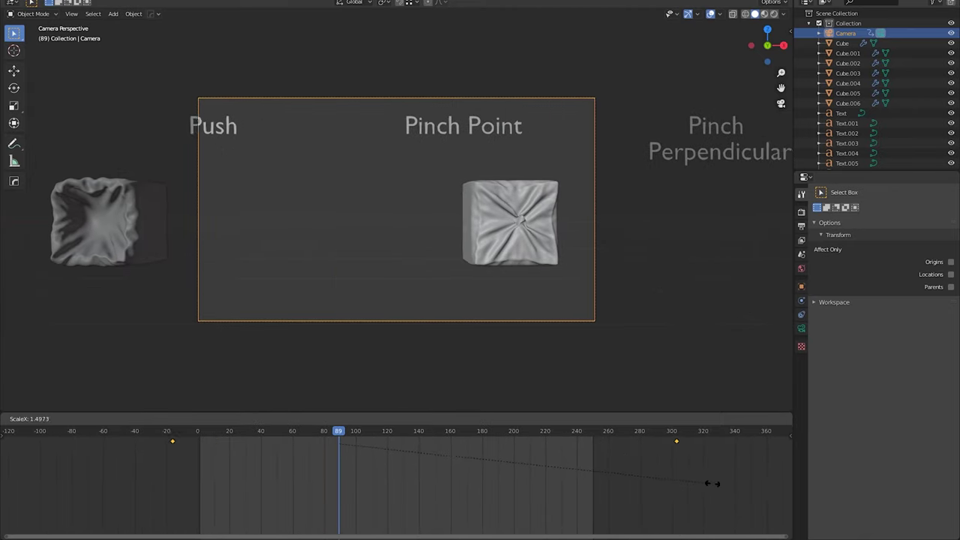
pyautogui.click(759, 491)
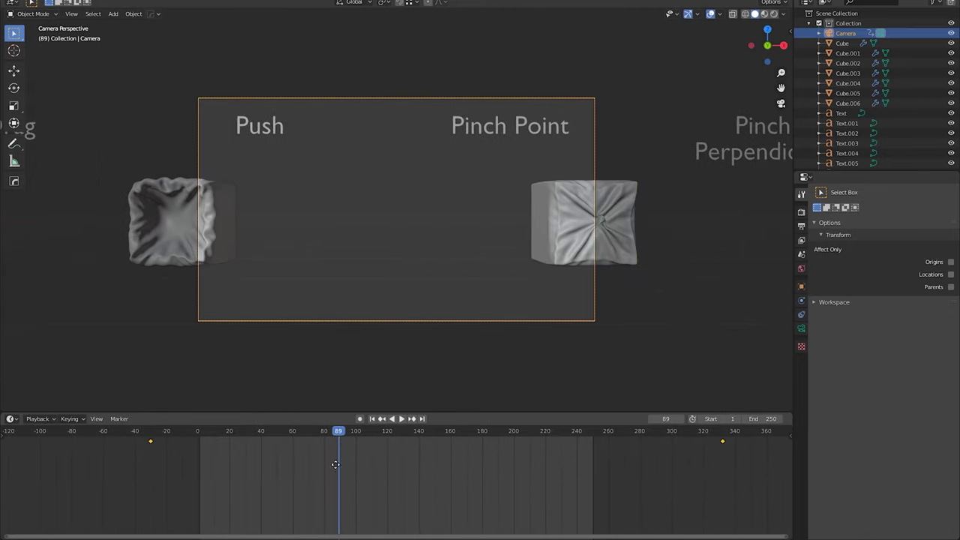
pyautogui.press('g')
pyautogui.click(394, 463)
pyautogui.scroll(-2, 394, 464)
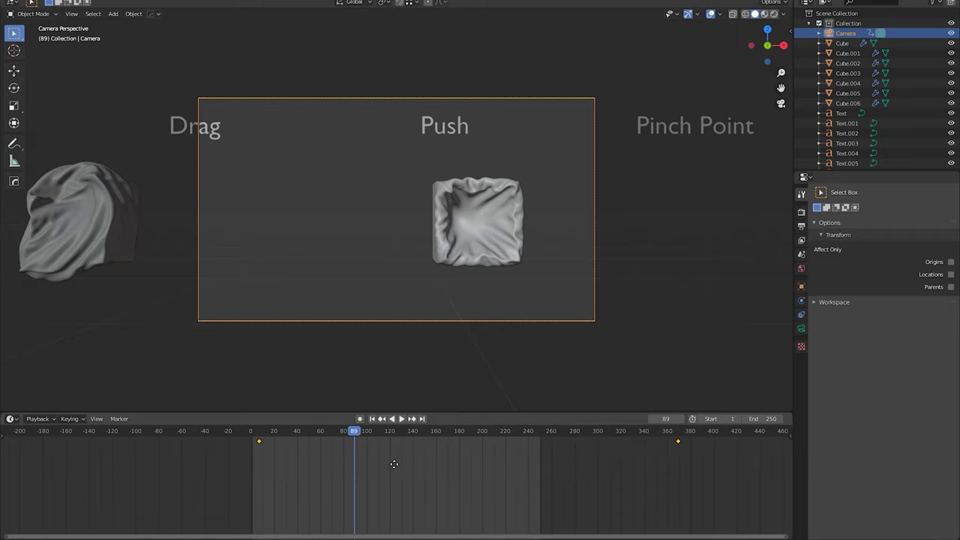
pyautogui.press('g')
pyautogui.click(420, 461)
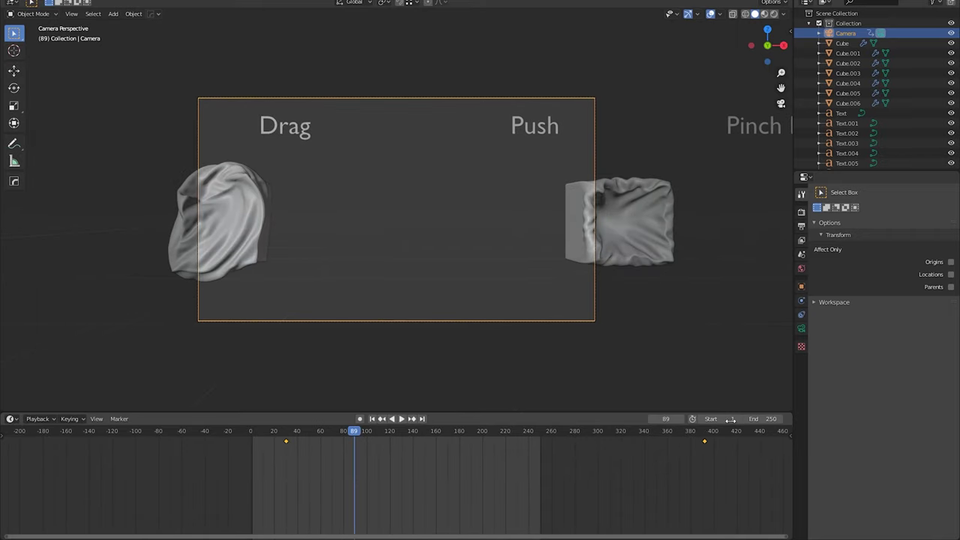
# - Set the scene's end frame to 410 and play the camera animation from before the first keyframe
pyautogui.moveTo(763, 419); pyautogui.dragTo(825, 419)
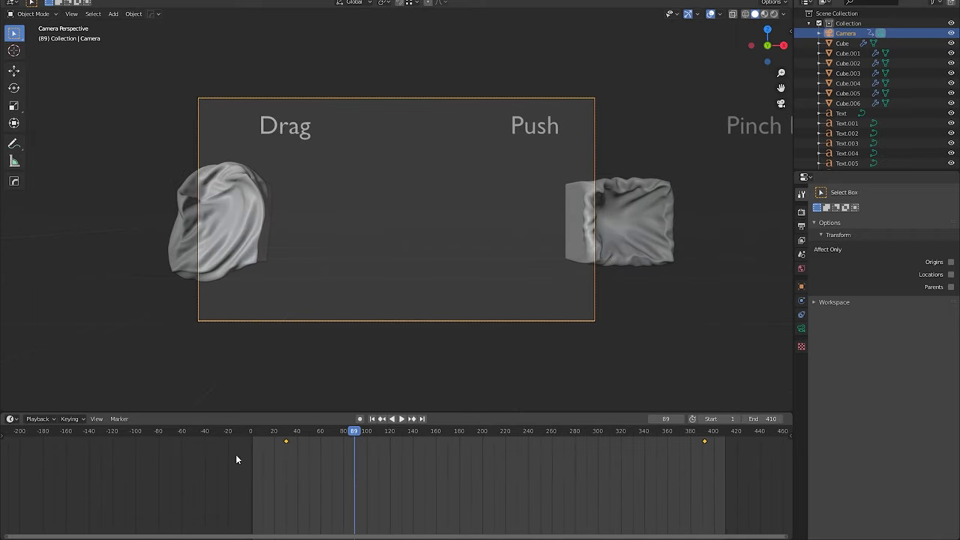
pyautogui.click(272, 432)
pyautogui.press('space')
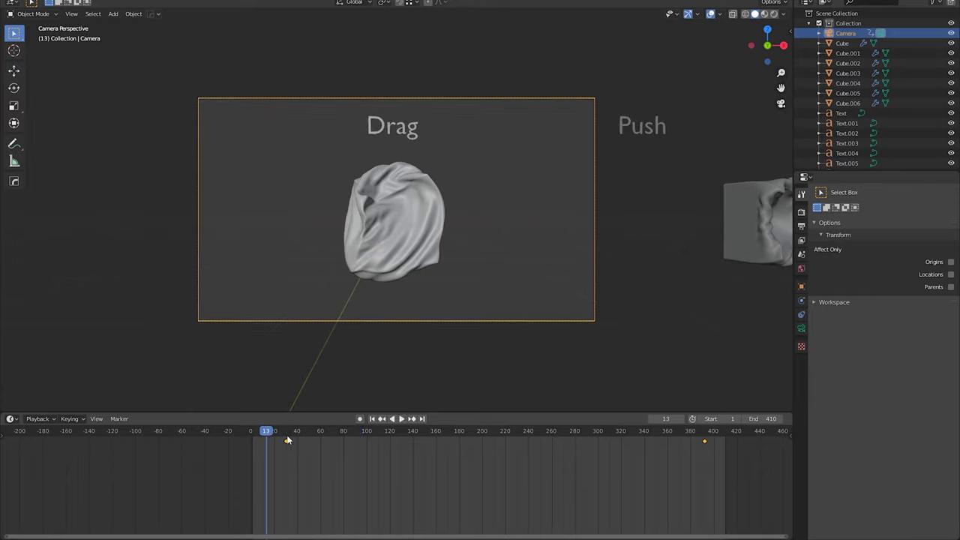